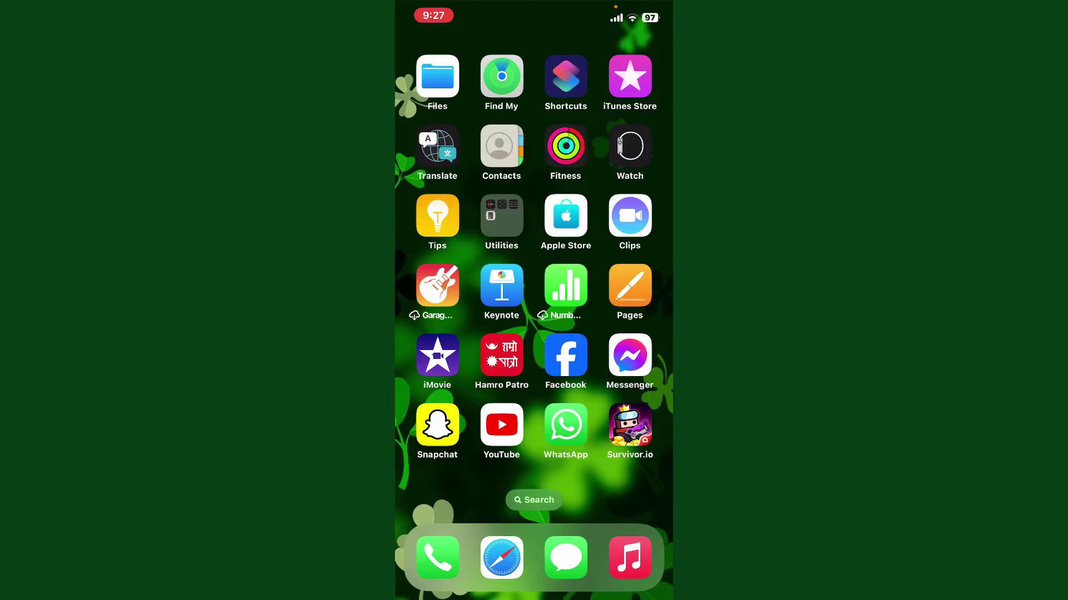
- Launch Safari from the Home Screen dock
click(502, 558)
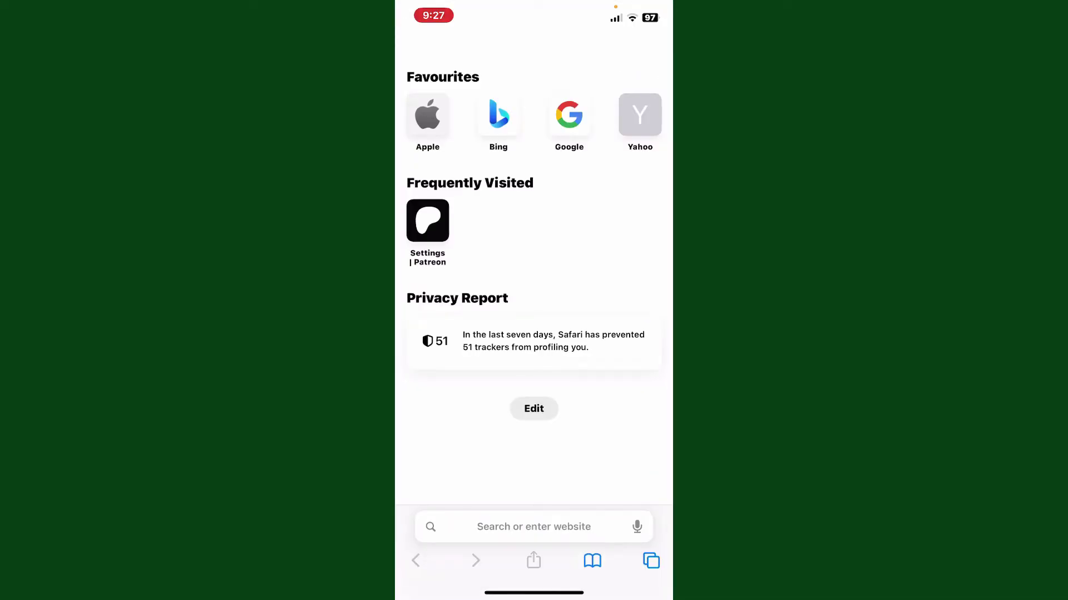
- Load patreon.com in Safari via the 'pat' autocomplete
click(533, 527)
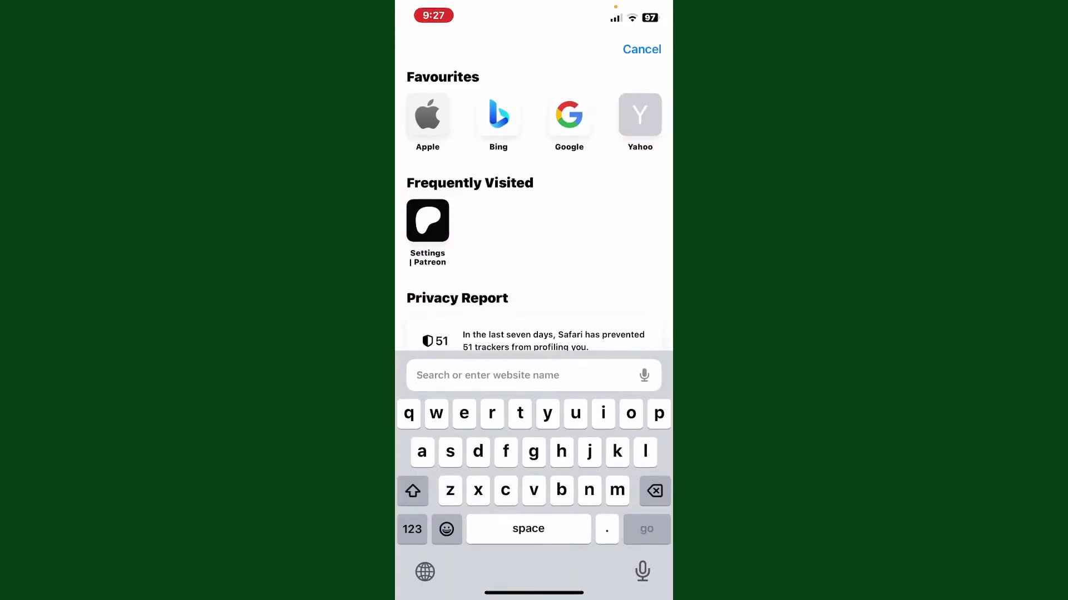
text(pa)
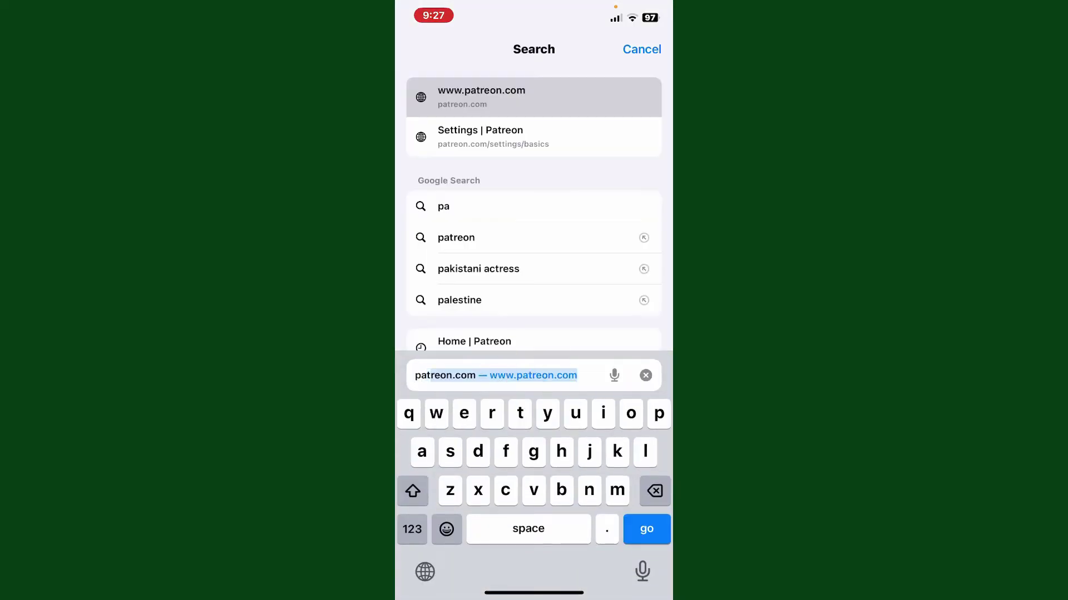
text(treon.com)
key(Return)
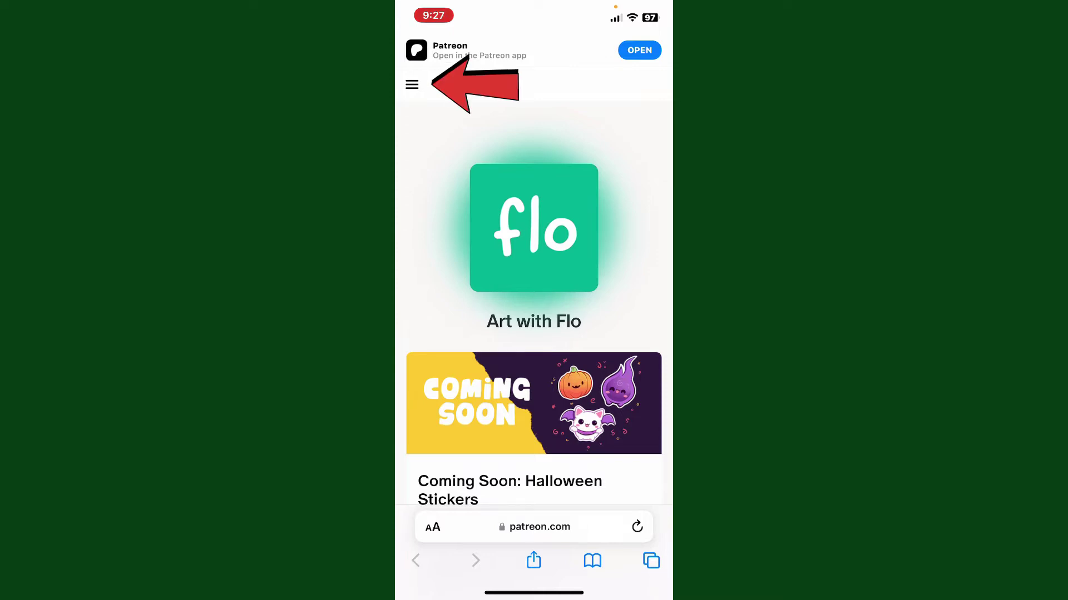
- Go to Patreon Settings and show the Account tab with the Login password fields
click(411, 84)
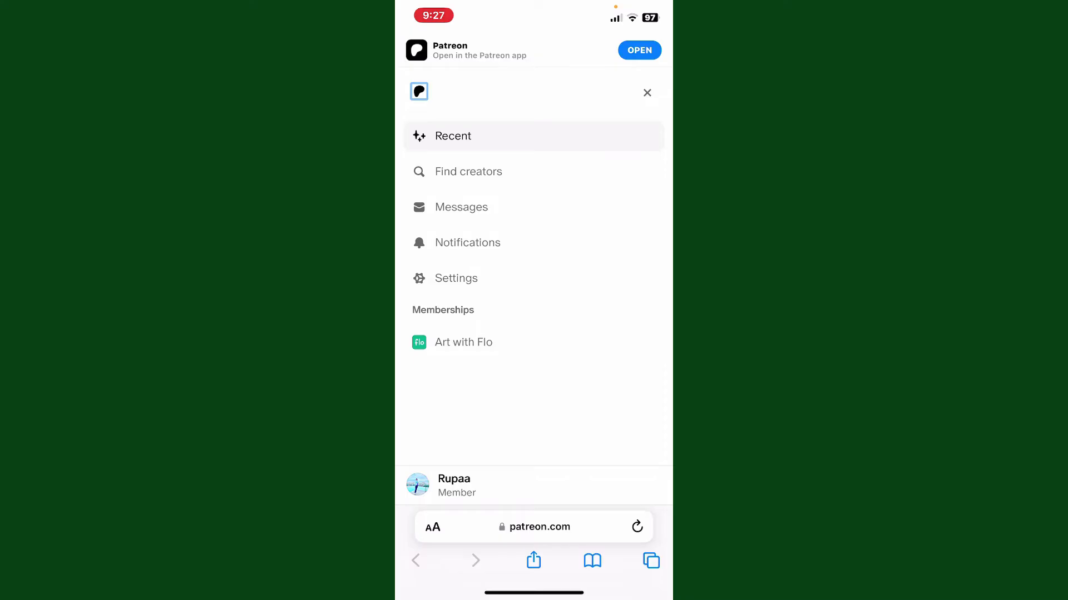
click(456, 278)
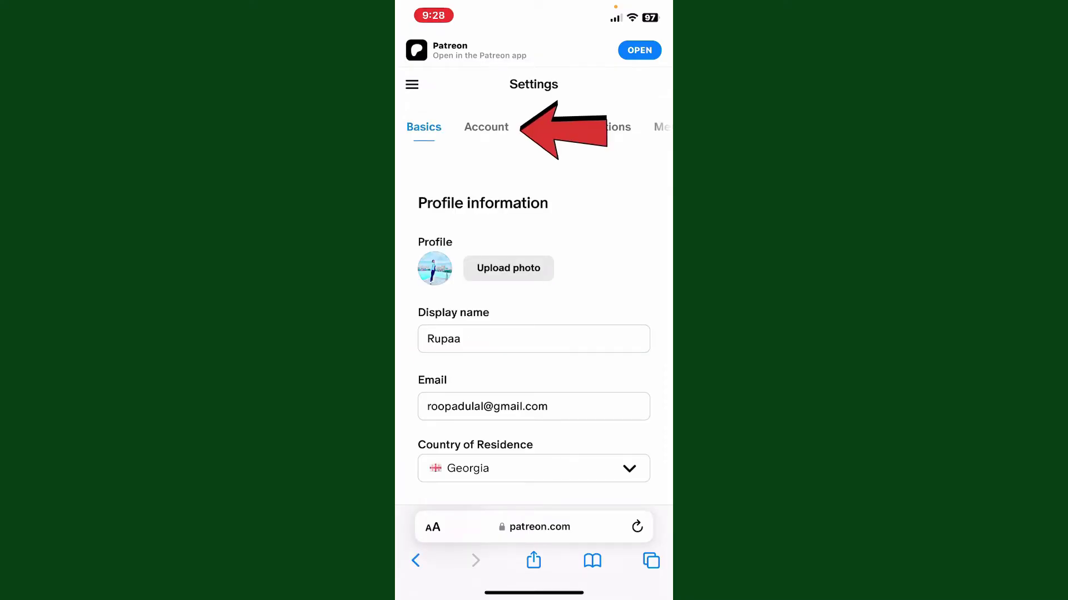
click(485, 127)
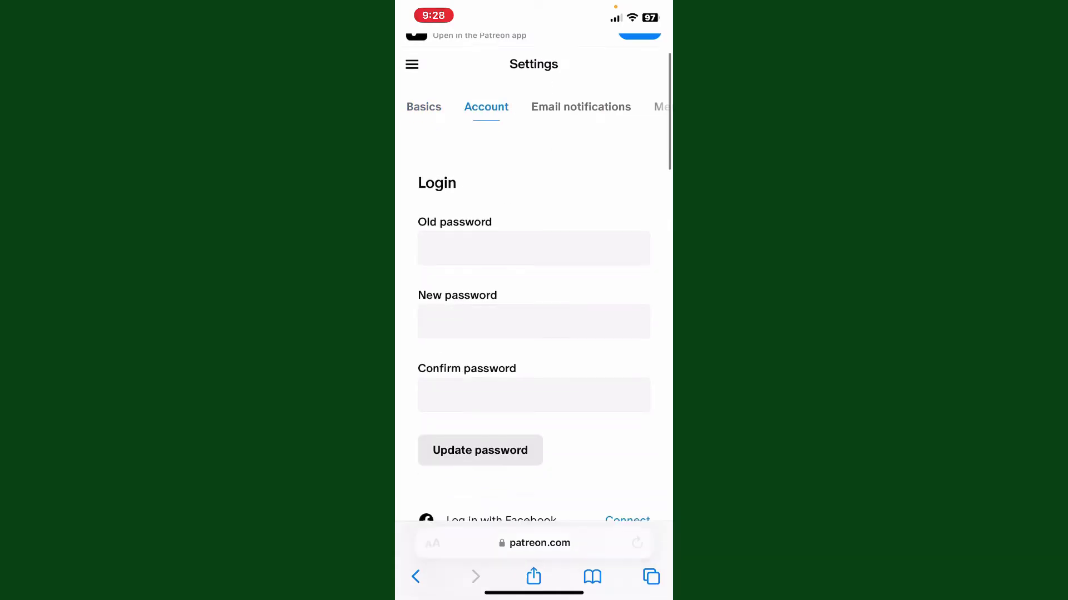
scroll(535, 333, down, 5)
scroll(535, 333, down, 10)
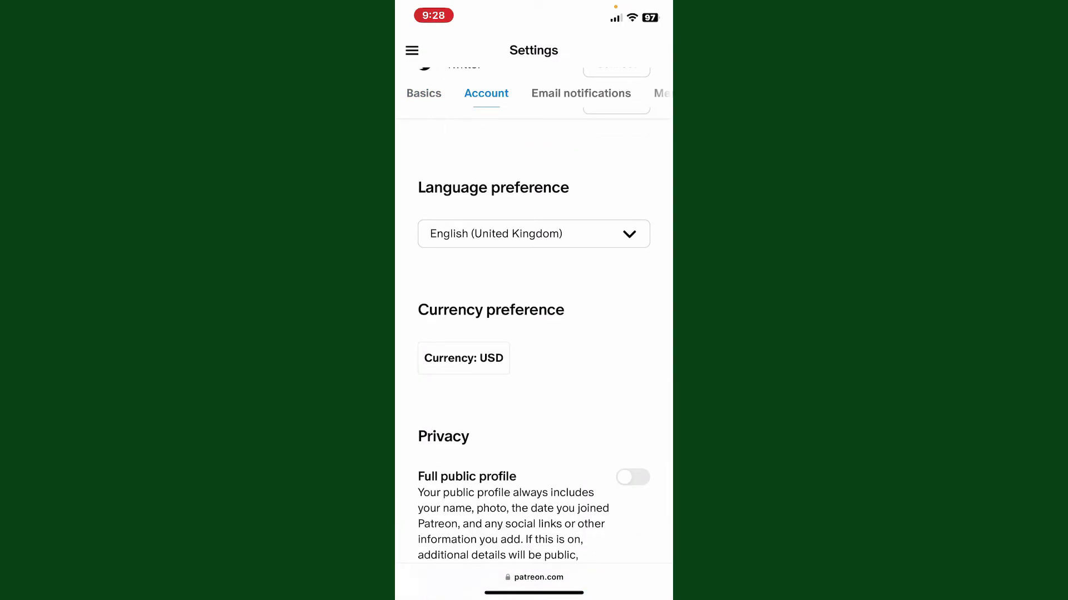
- Change the Patreon language preference from English to Polski and view the Konto section
click(533, 234)
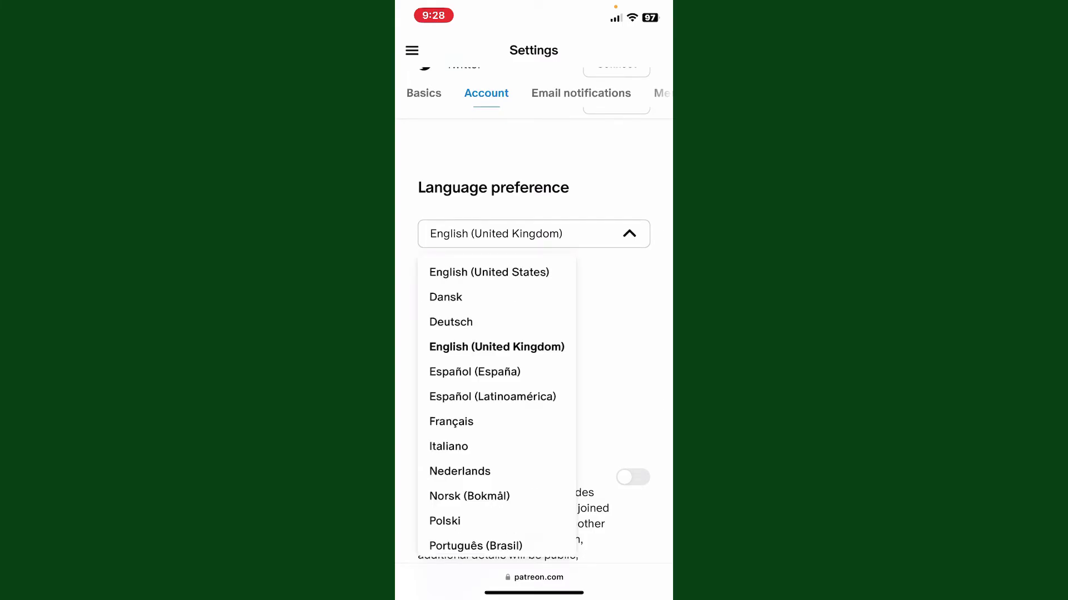
click(444, 521)
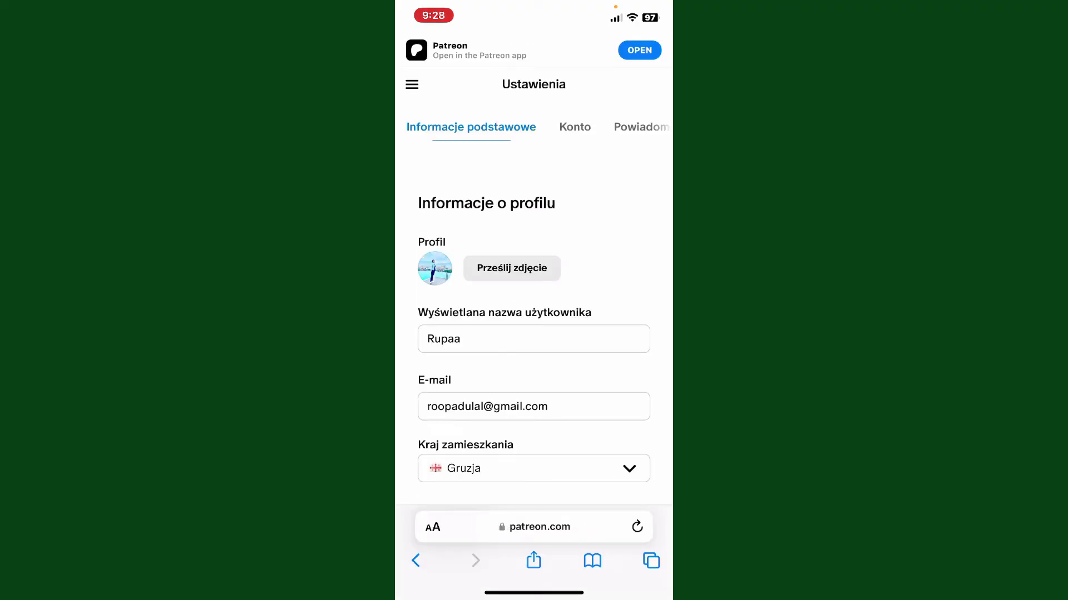
click(573, 127)
scroll(534, 334, down, 10)
scroll(534, 333, down, 5)
scroll(533, 333, down, 5)
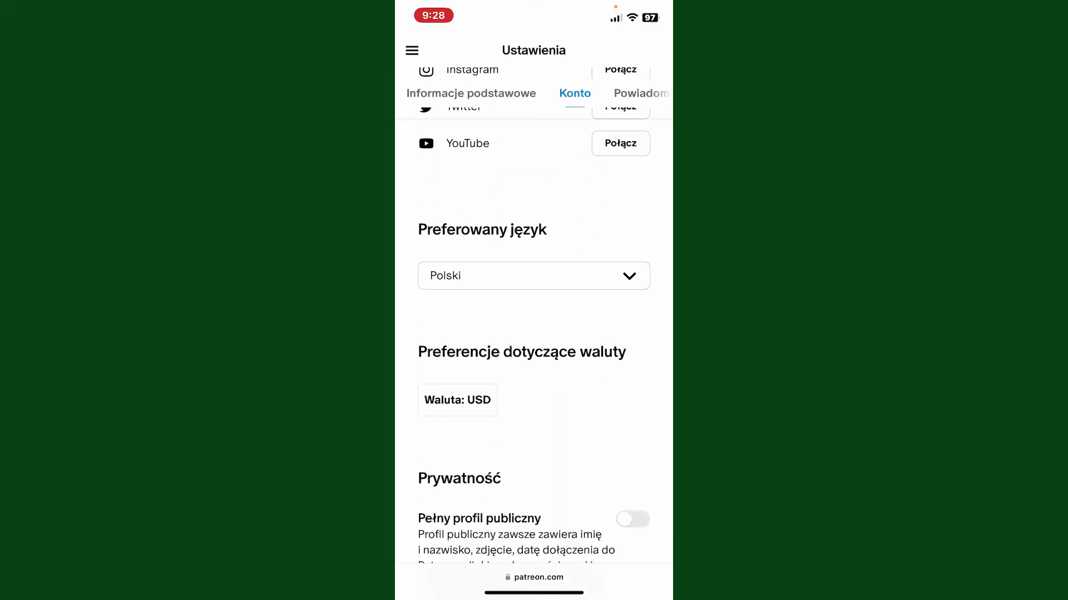